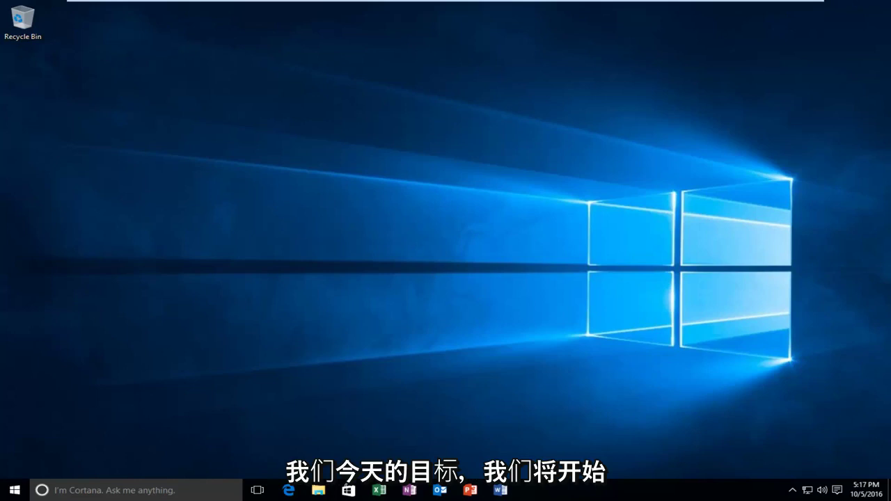
# - Find and open Control Panel, then go to the Network and Sharing Center under Network and Internet
pyautogui.click(14, 490)
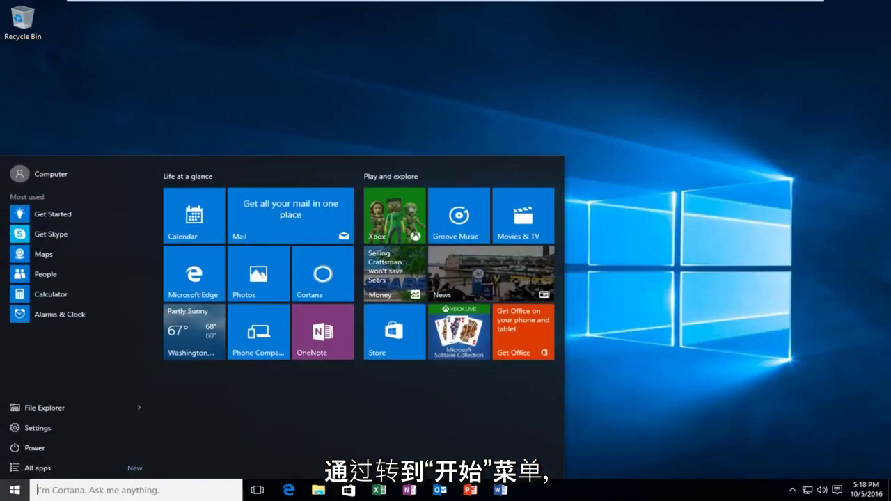
pyautogui.write('co')
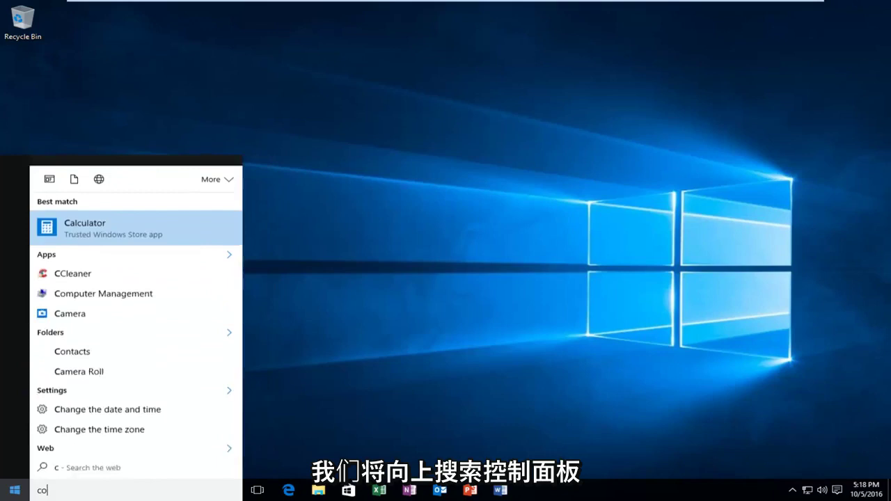
pyautogui.write('ntrol panel')
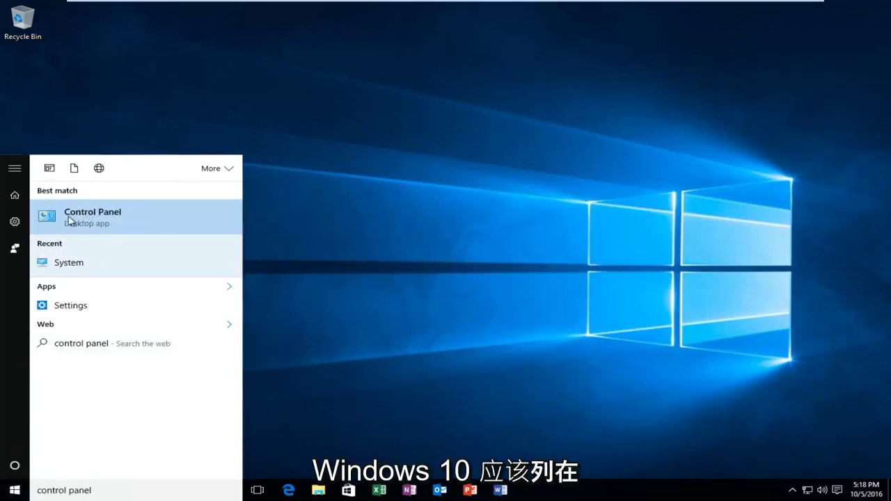
pyautogui.click(110, 216)
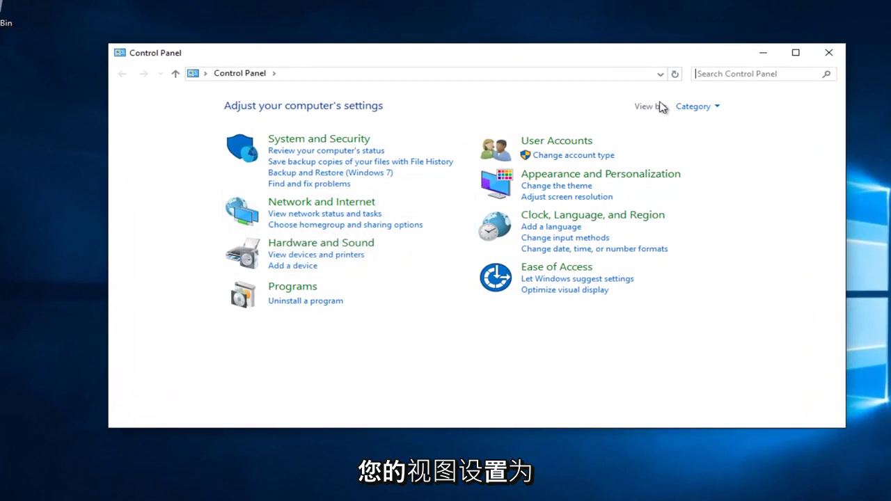
pyautogui.click(706, 106)
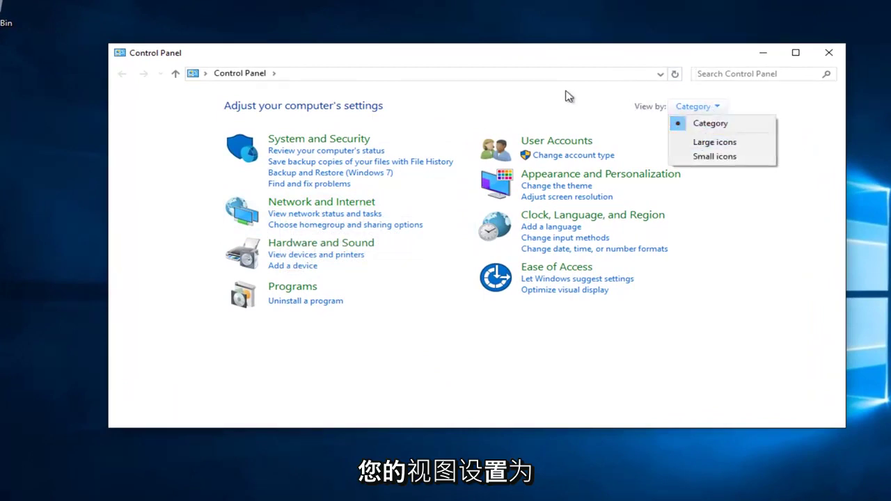
pyautogui.click(324, 206)
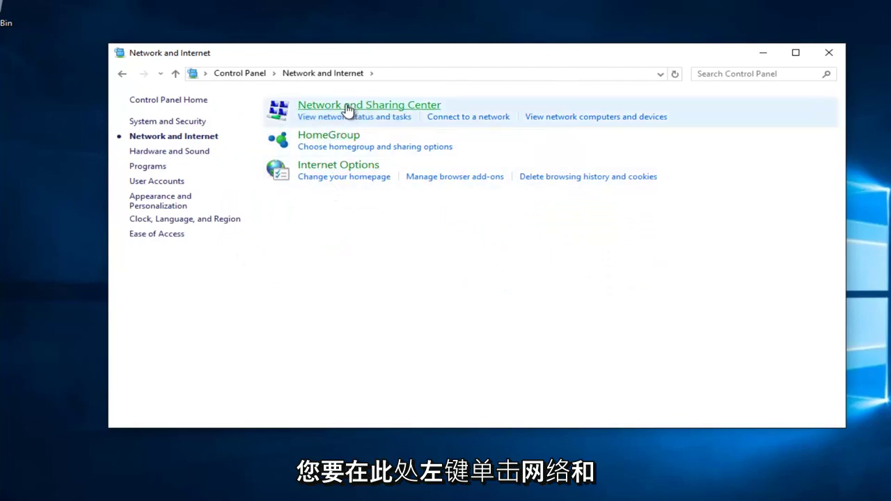
pyautogui.click(380, 110)
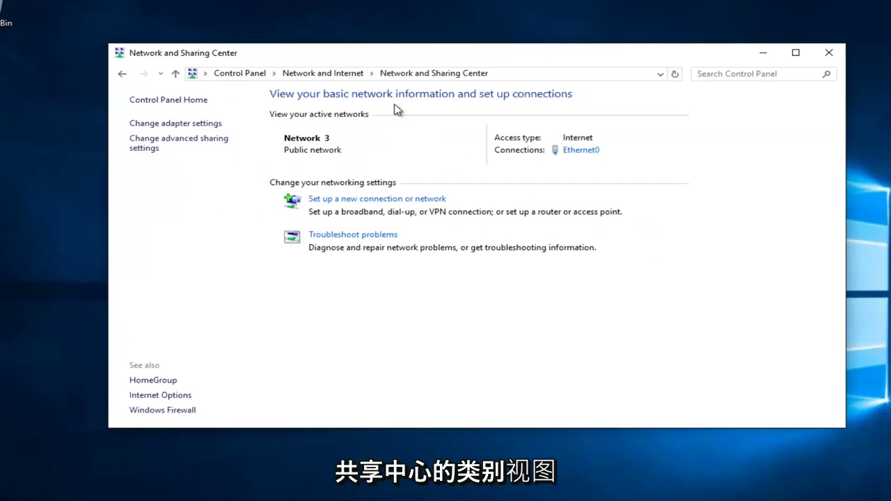
# - Open the Internet Protocol Version 4 (TCP/IPv4) properties of the Ethernet0 connection
pyautogui.click(571, 152)
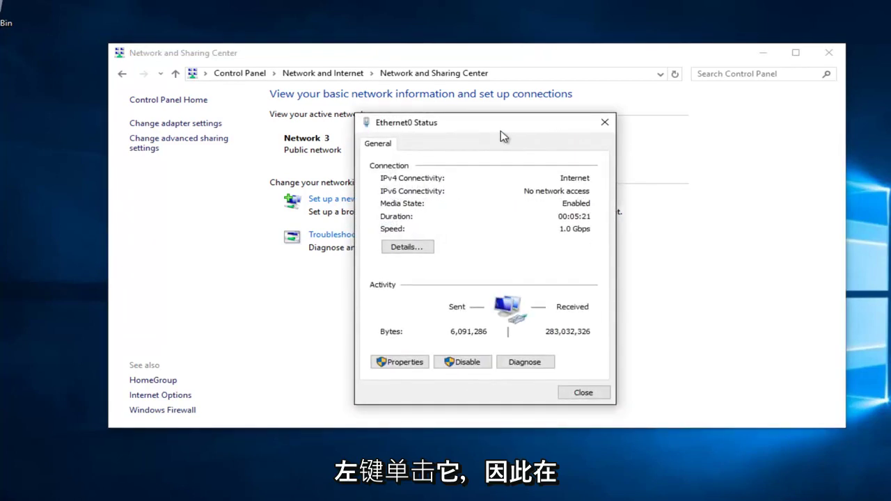
pyautogui.click(402, 363)
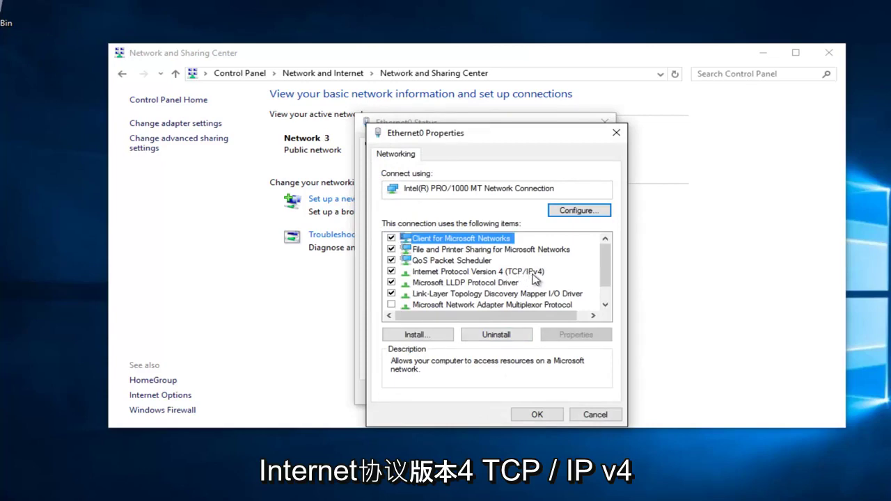
pyautogui.click(478, 276)
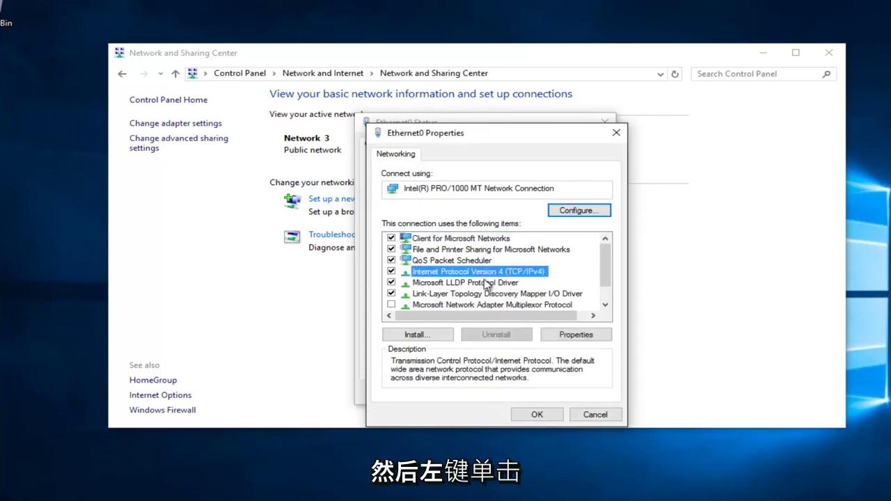
pyautogui.click(566, 337)
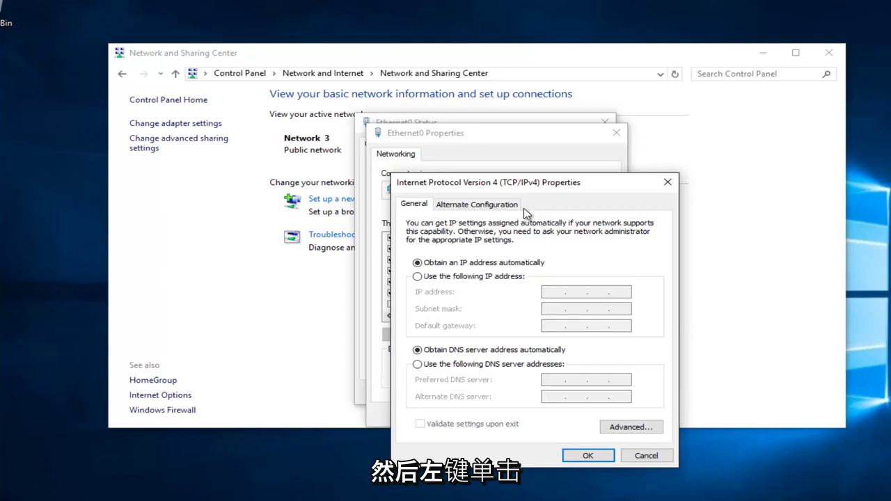
pyautogui.moveTo(525, 182); pyautogui.dragTo(504, 134)
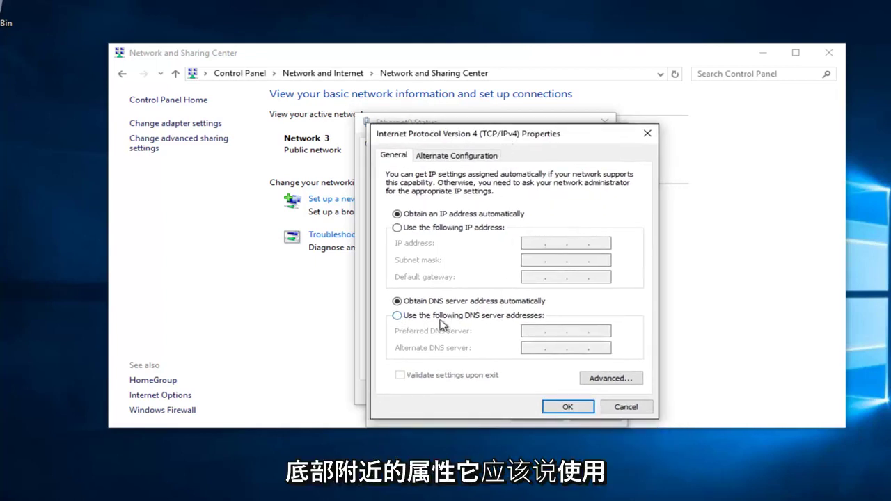
# - Assign DNS servers manually, with 8.8.8.8 as preferred and 8.8.4.4 as alternate, and accept the IPv4 settings
pyautogui.click(399, 317)
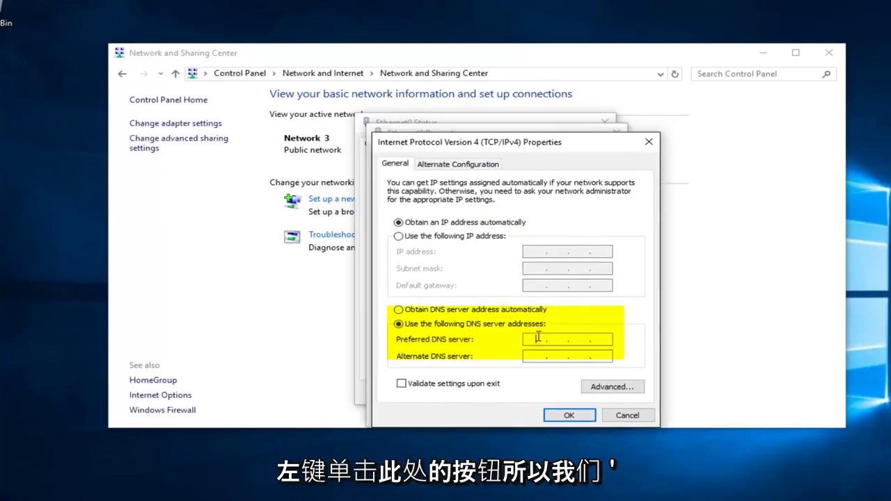
pyautogui.write('8.8')
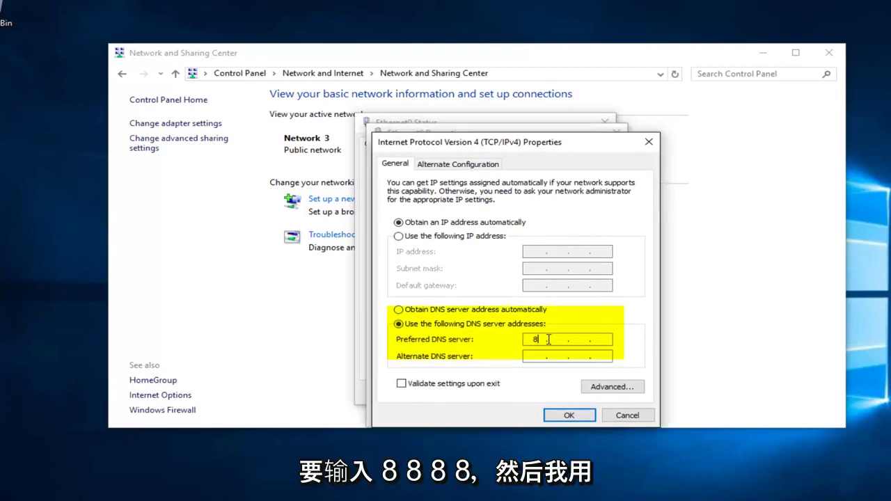
pyautogui.write('.8.8')
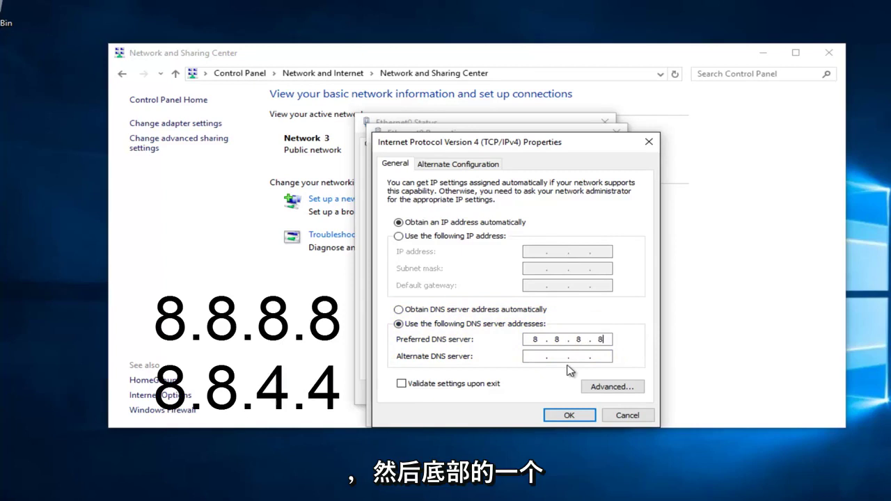
pyautogui.click(533, 357)
pyautogui.write('8.8.')
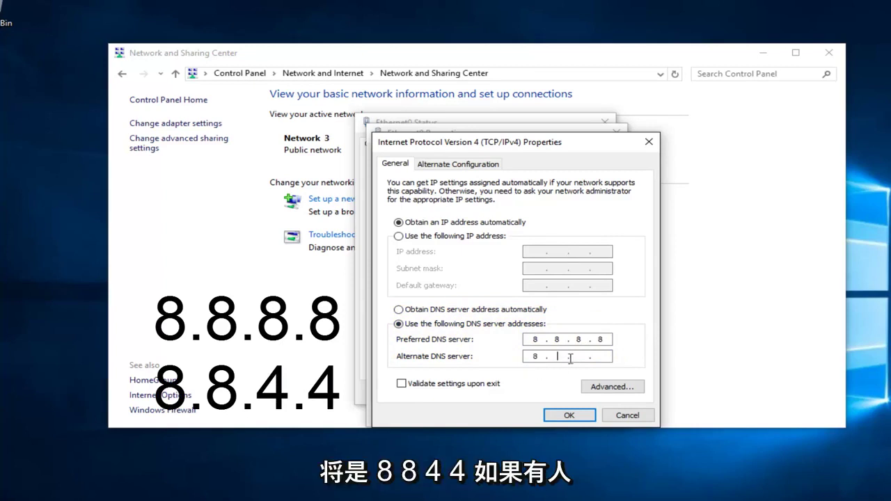
pyautogui.write('4.4')
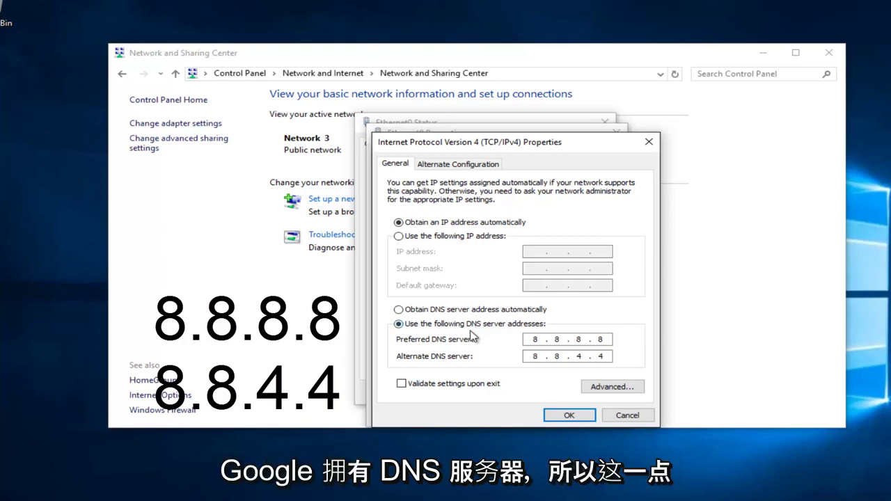
pyautogui.click(568, 416)
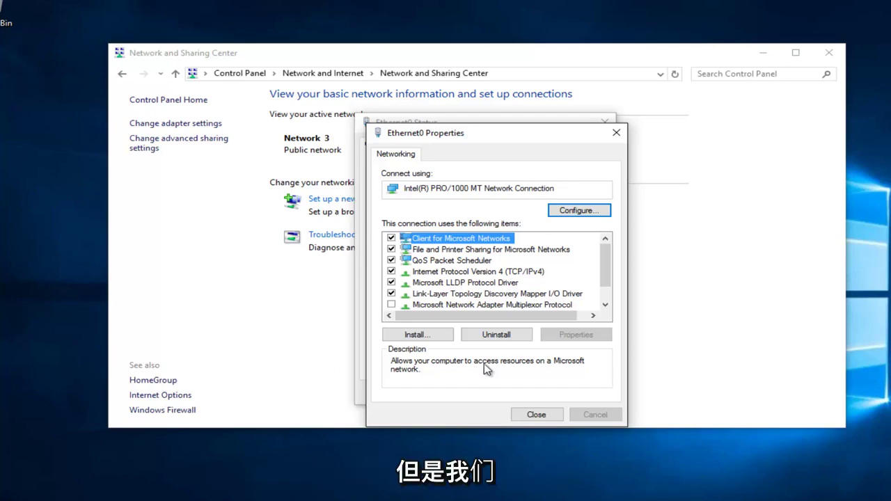
# - Close the Ethernet0 properties and status dialogs and the Network and Sharing Center window
pyautogui.click(614, 134)
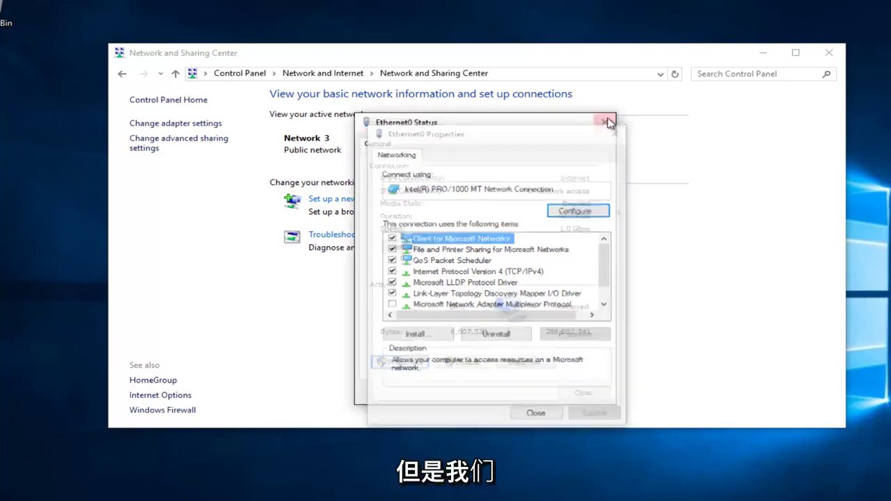
pyautogui.click(604, 123)
pyautogui.click(793, 57)
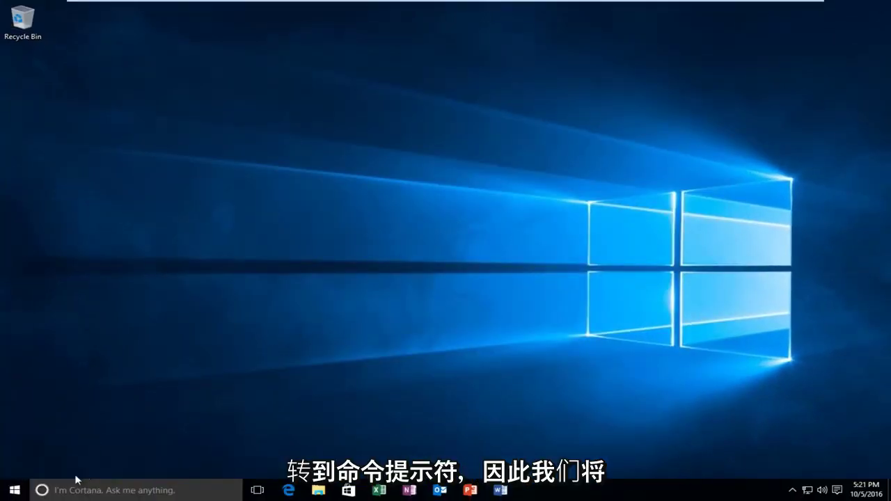
# - Open Command Prompt with administrator rights and allow it to make changes to the PC
pyautogui.rightClick(15, 493)
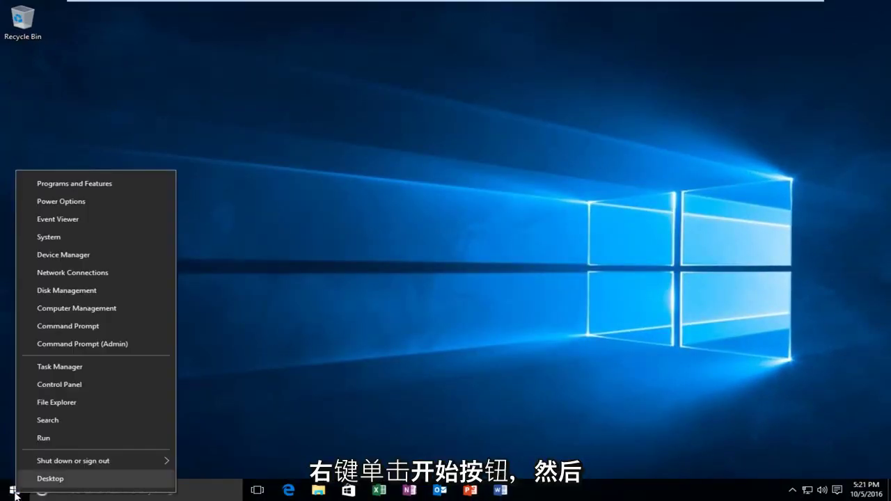
pyautogui.click(94, 344)
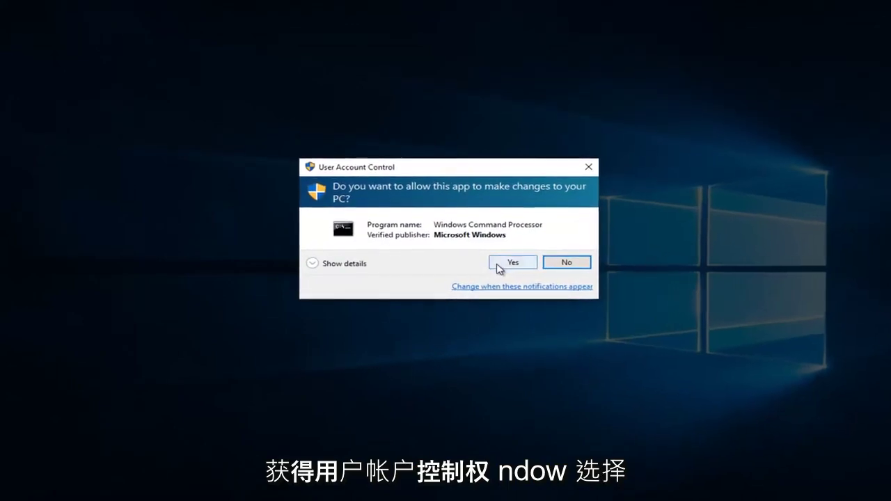
pyautogui.click(512, 265)
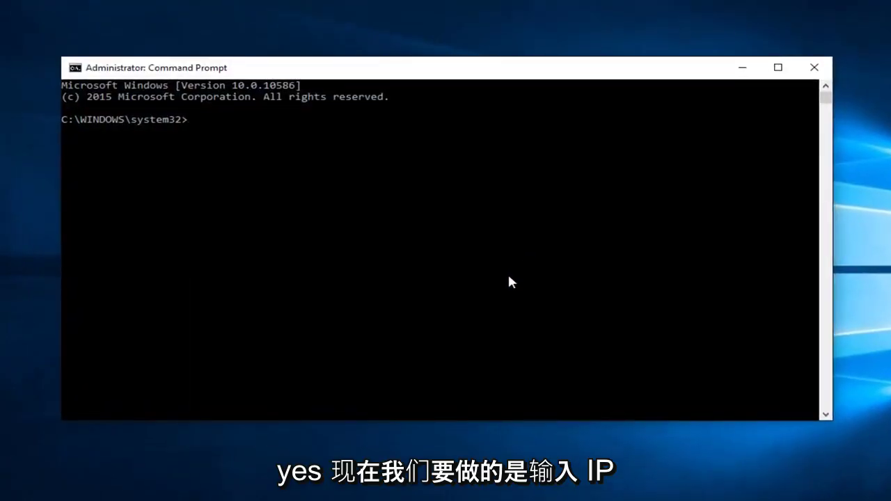
# - Flush the DNS resolver cache with the command ipconfig /flushdns
pyautogui.write('ipco')
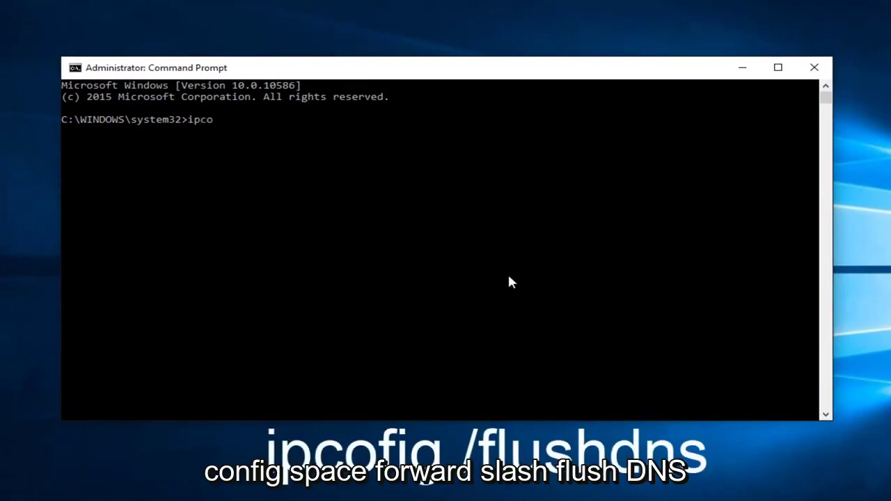
pyautogui.write('nfig /flushdns')
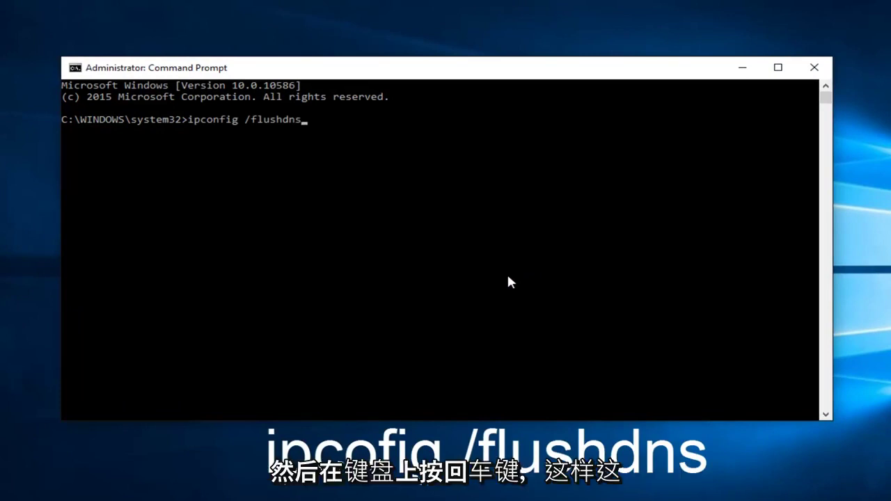
pyautogui.press('Return')
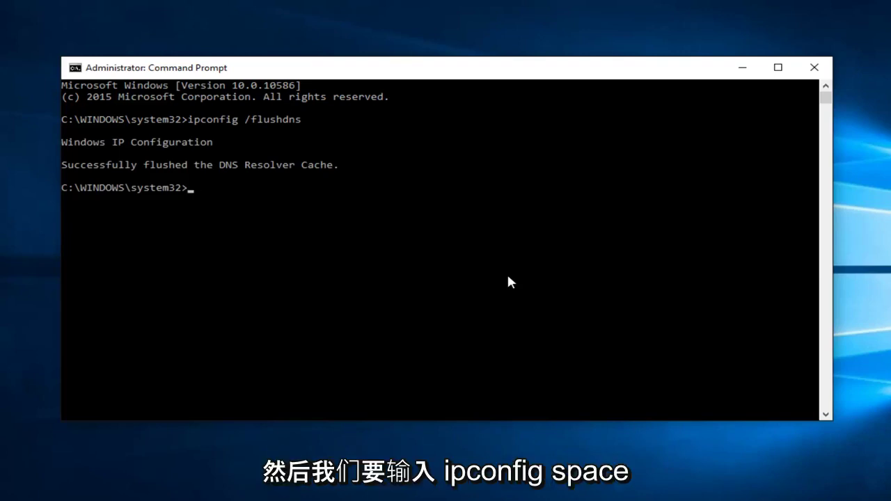
# - Renew the IP configuration with ipconfig /renew and close the Command Prompt window
pyautogui.write('ipconfig')
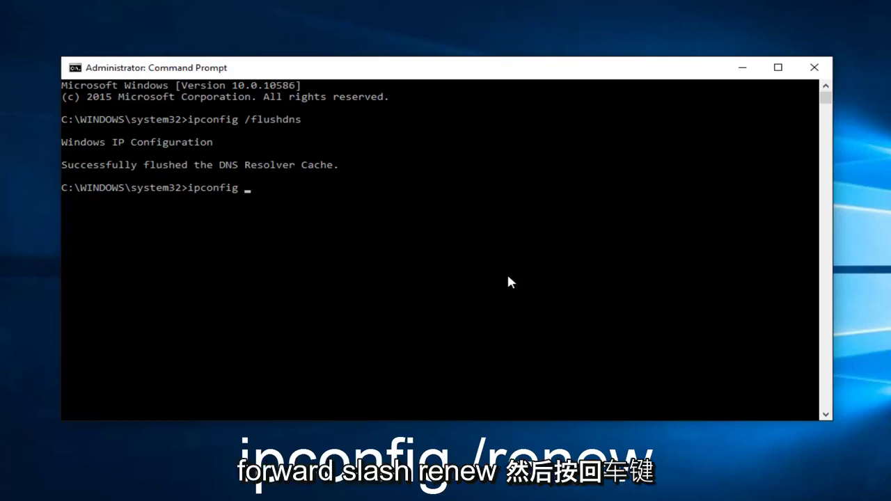
pyautogui.write(' /renew')
pyautogui.press('Return')
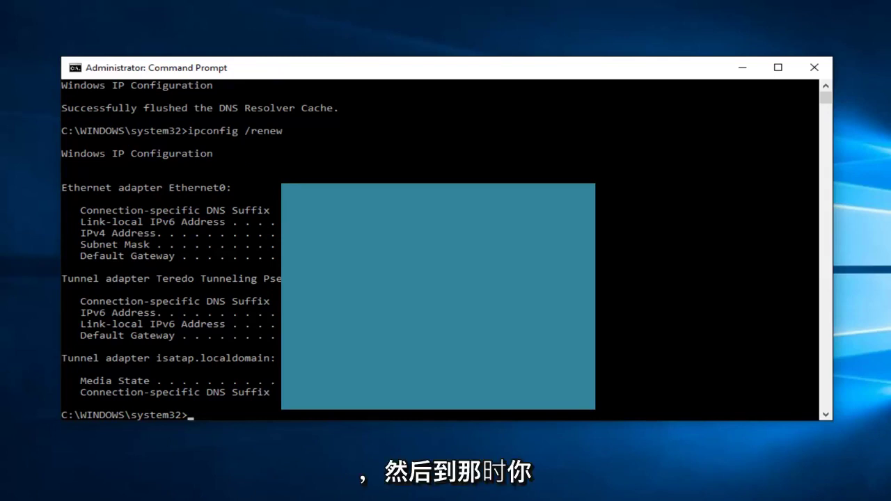
pyautogui.scroll(-5, 271, 328)
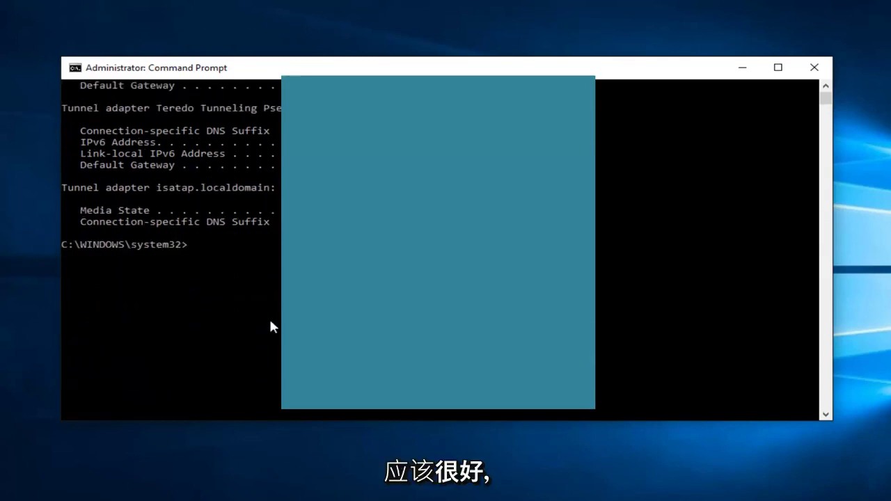
pyautogui.click(814, 67)
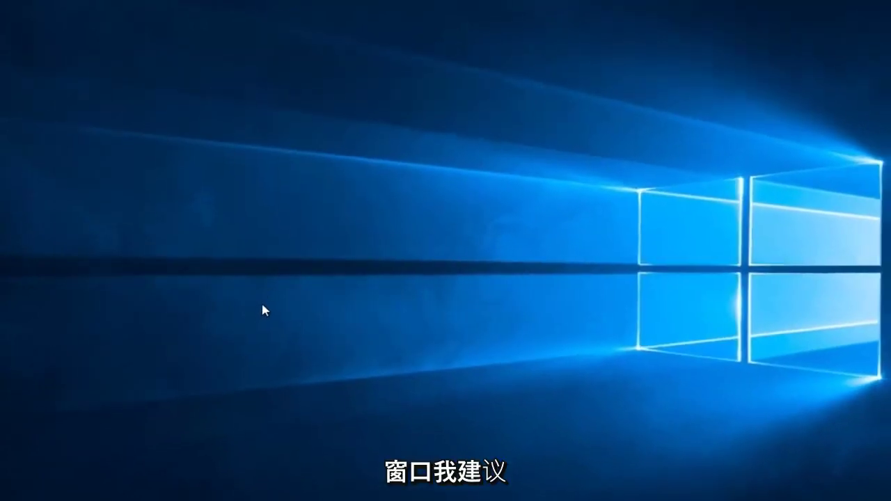